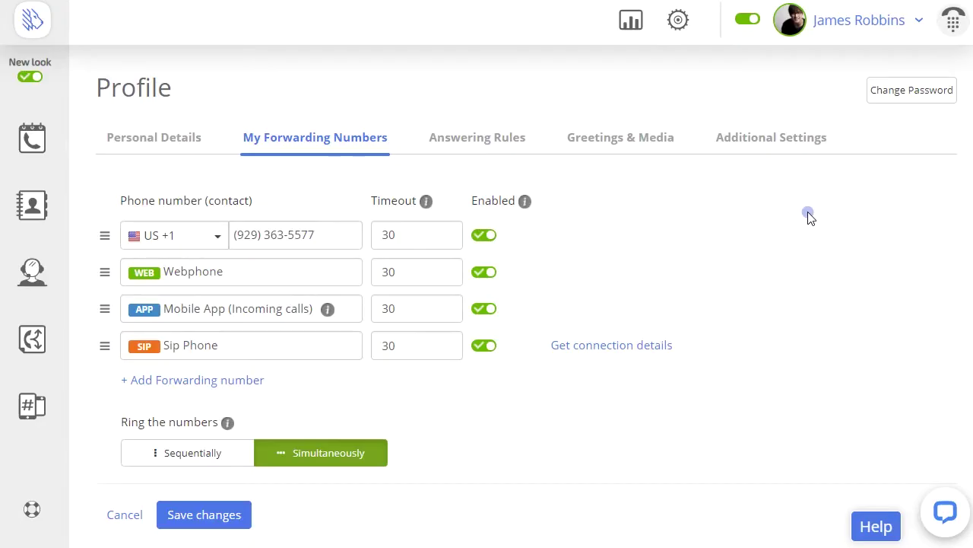
View the SIP phone's connection details from the forwarding numbers, then dismiss them unchanged.
click(840, 27)
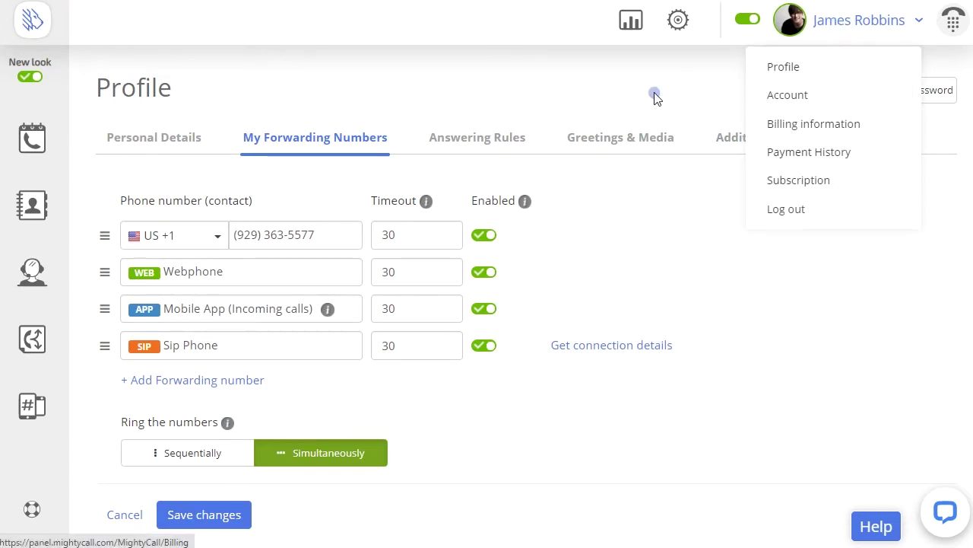
click(354, 146)
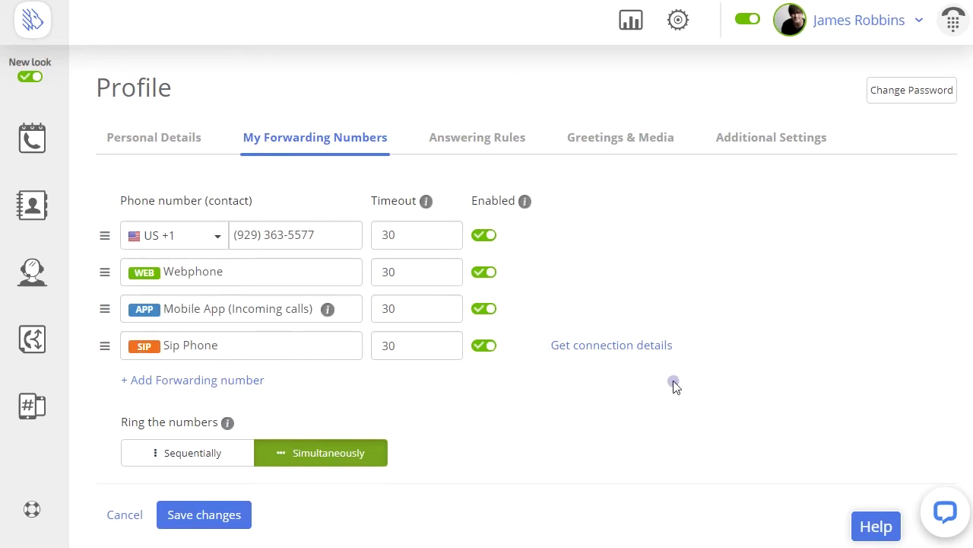
click(656, 347)
click(657, 348)
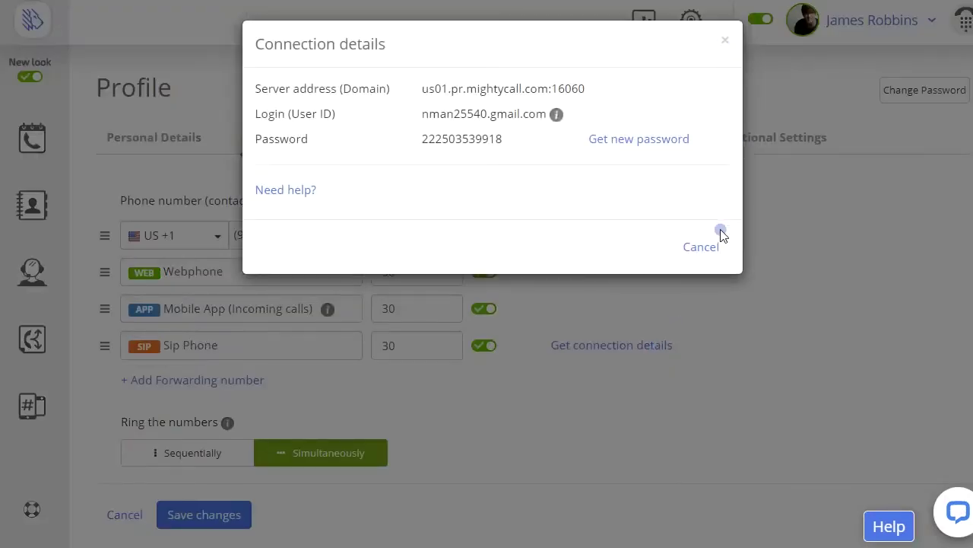
click(706, 245)
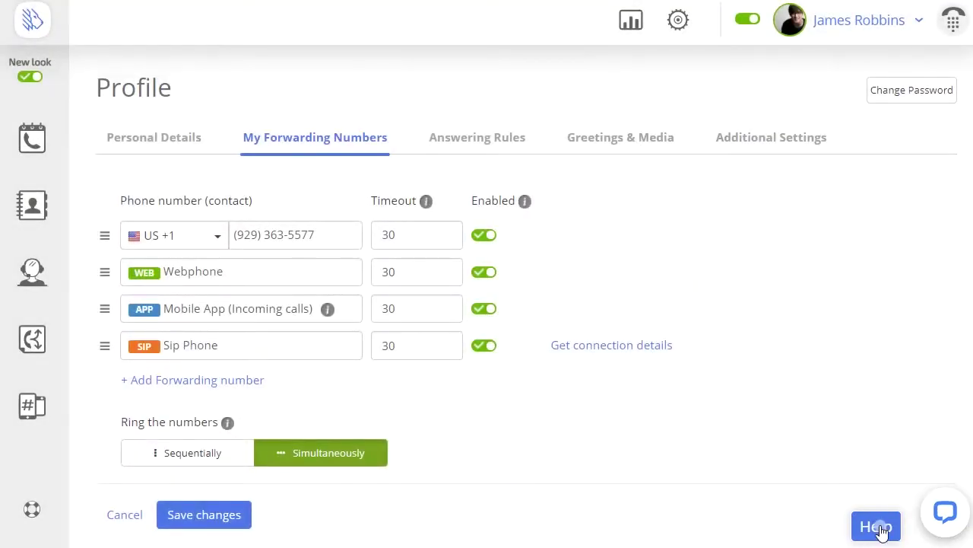
Read the Help article on setting up a deskphone or softphone.
click(876, 525)
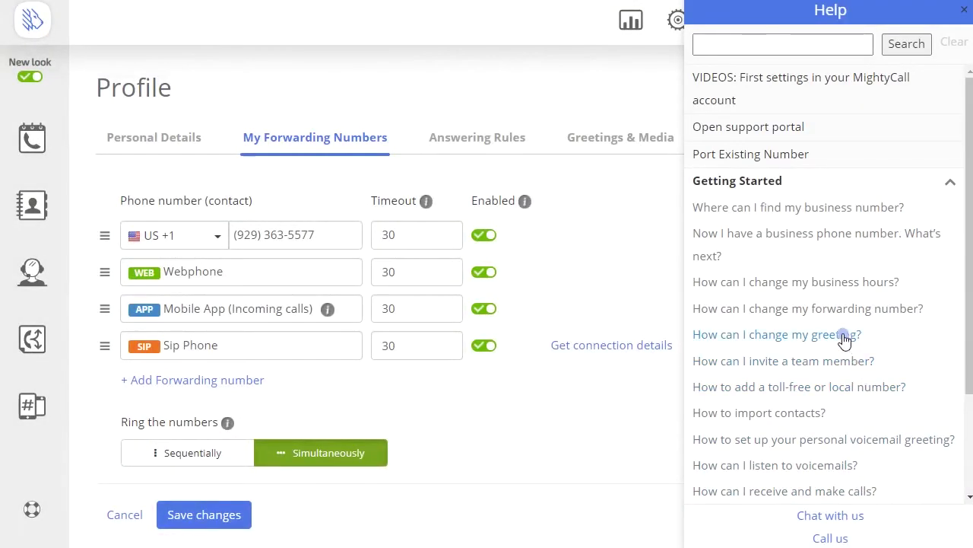
scroll(846, 337, down, 1)
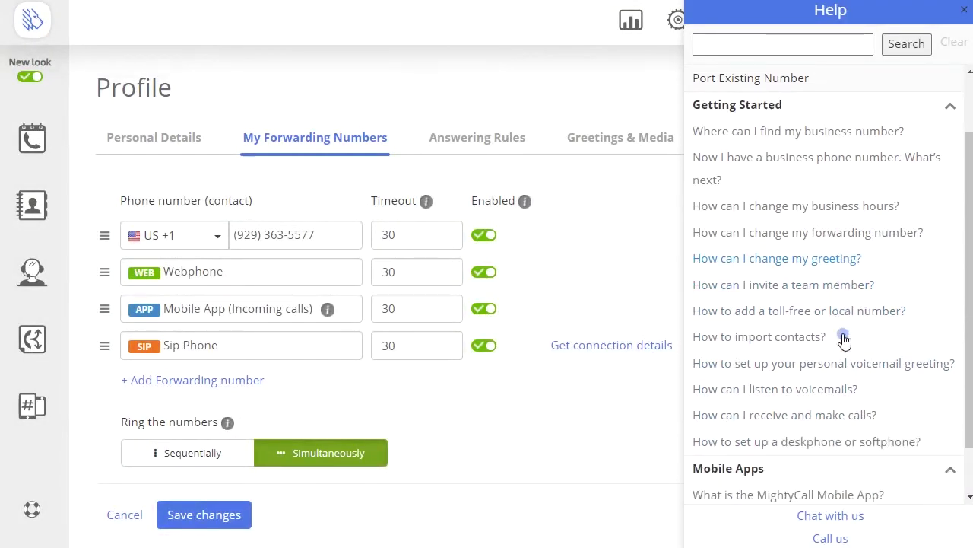
click(827, 443)
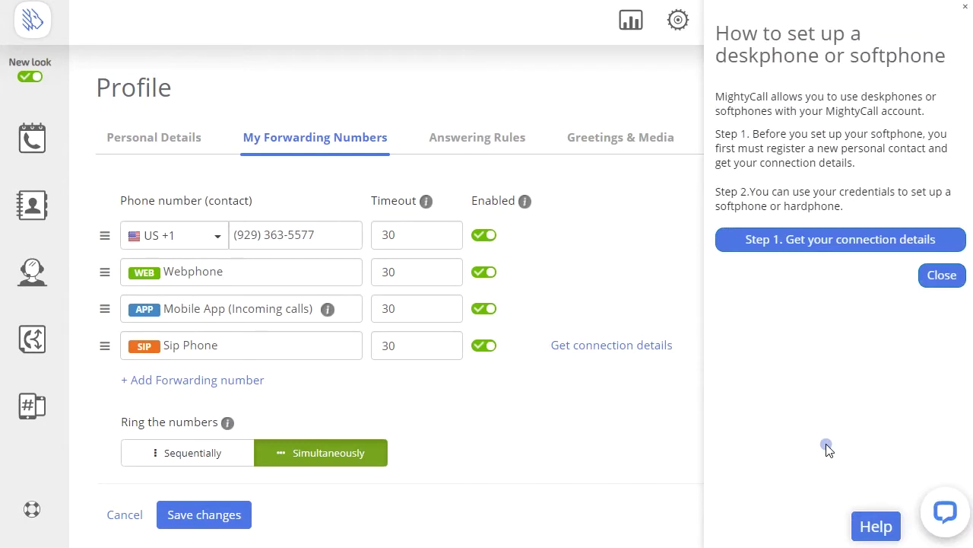
click(940, 277)
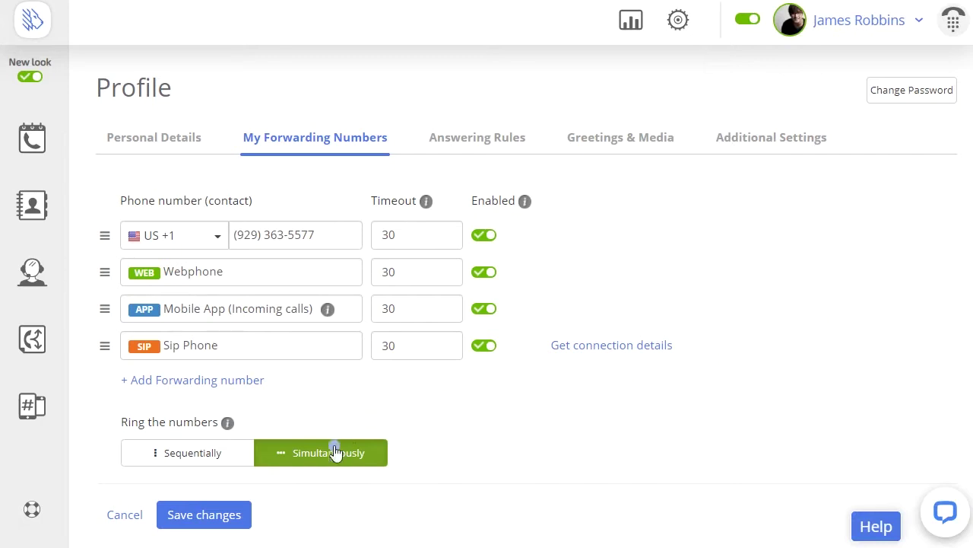
Save the forwarding numbers with Ring the numbers set to Simultaneously.
click(213, 465)
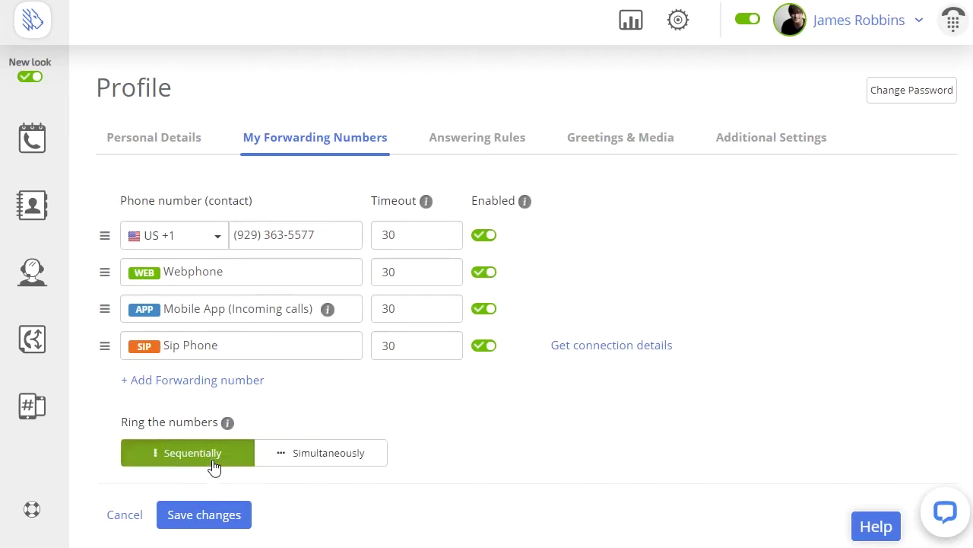
click(296, 466)
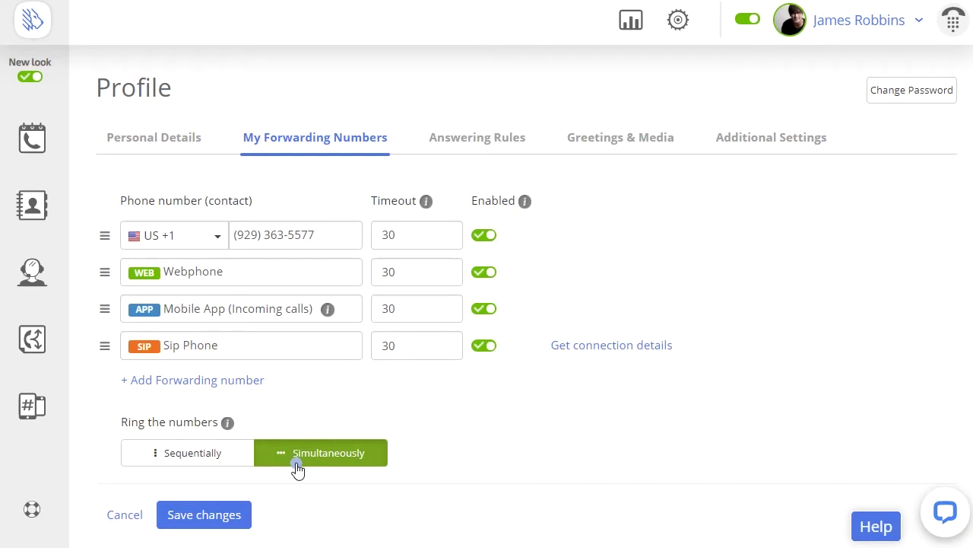
click(230, 513)
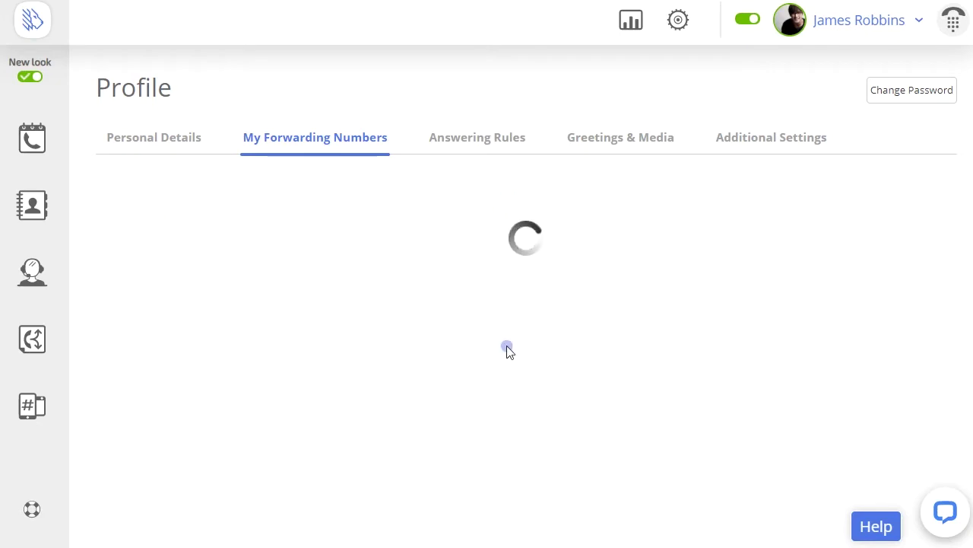
Check the No Answer greeting in Answering Rules, leaving it unchanged.
click(474, 145)
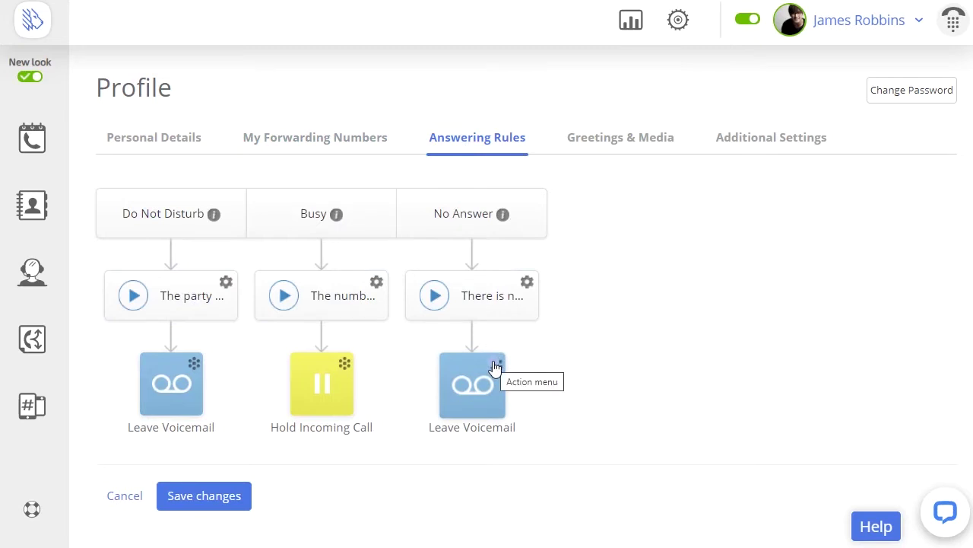
click(514, 309)
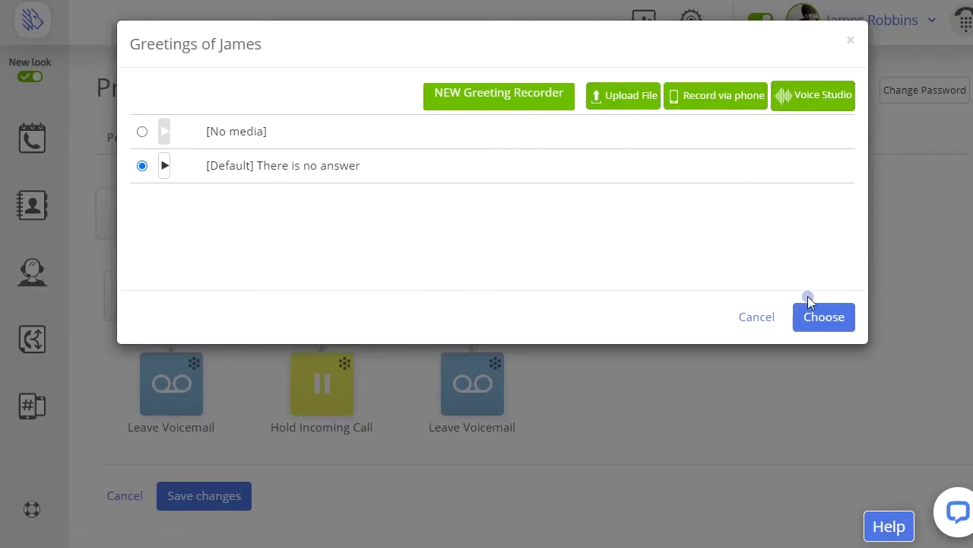
click(765, 317)
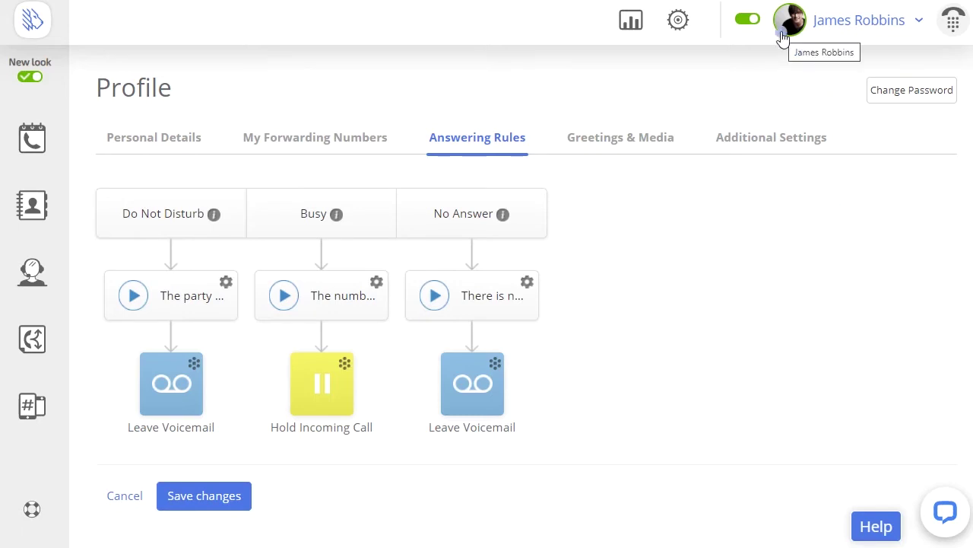
click(836, 30)
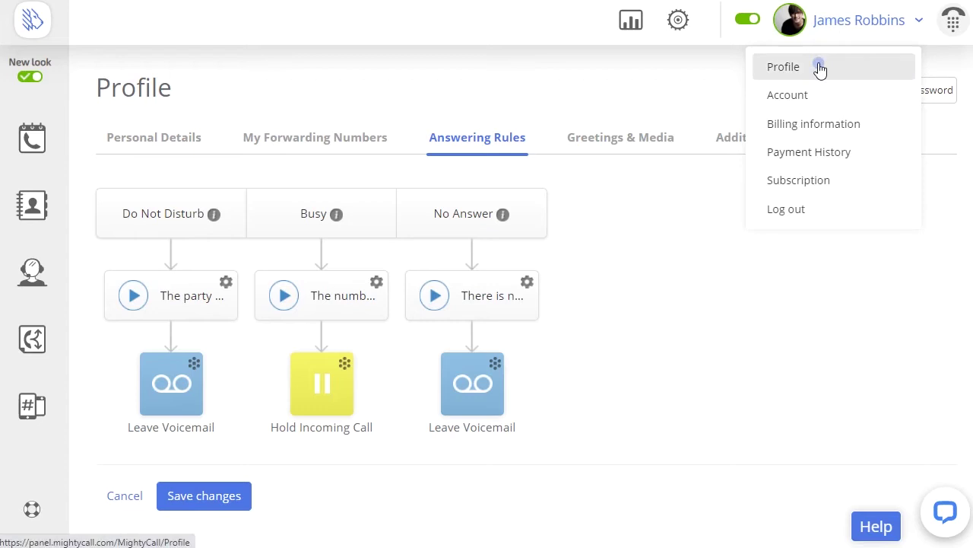
click(850, 28)
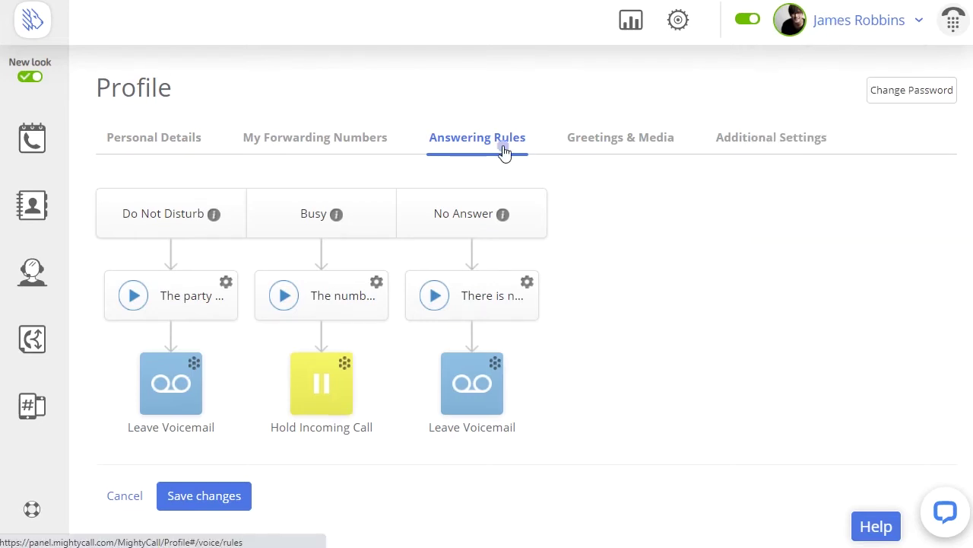
On Greetings & Media, review the Music on Hold choices without changing [Default] Music.
click(611, 152)
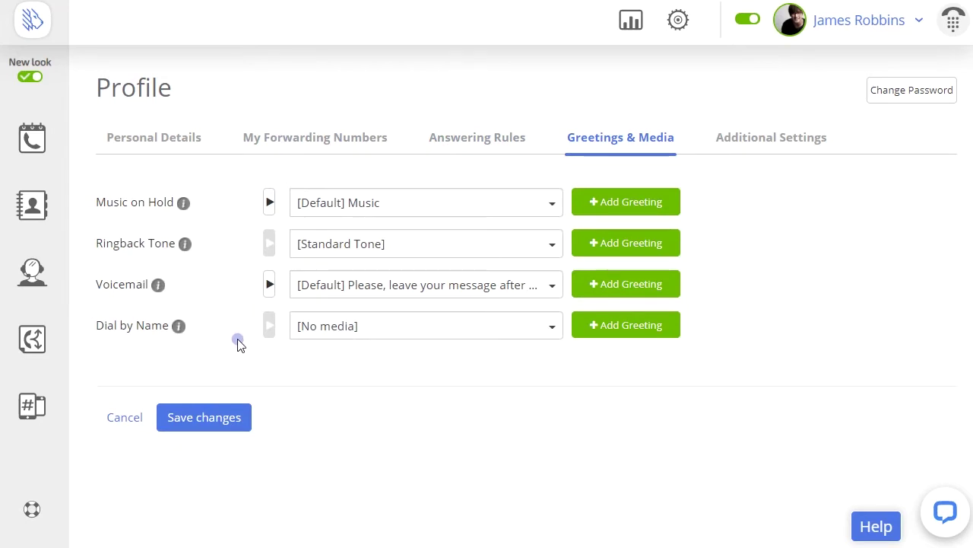
click(550, 203)
click(550, 202)
click(622, 204)
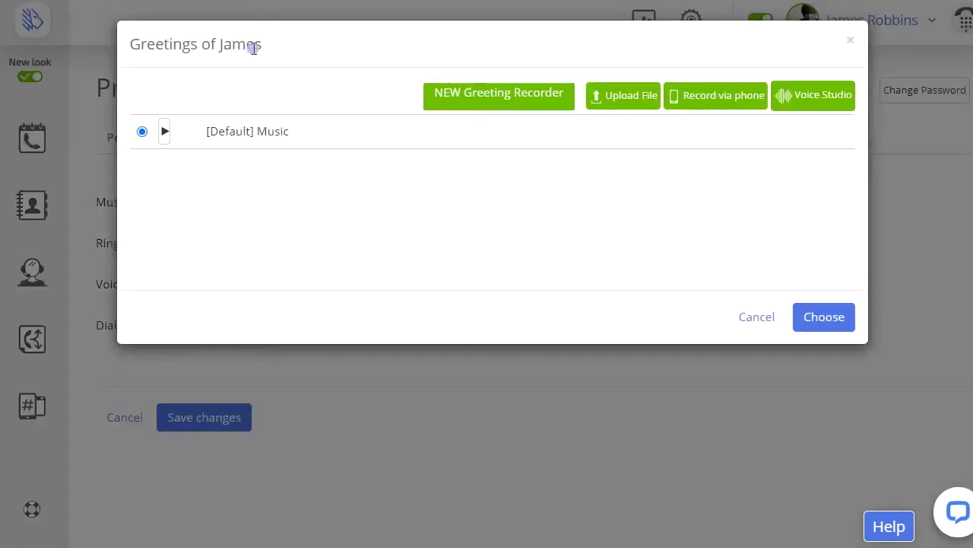
click(850, 40)
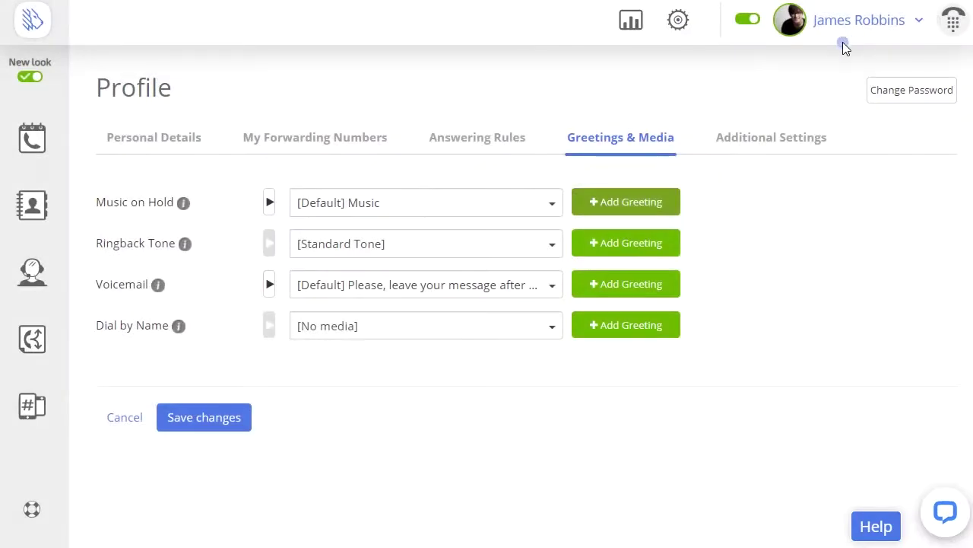
Filter the call journal by missed, accepted and connected calls, and check the agent filter.
click(32, 141)
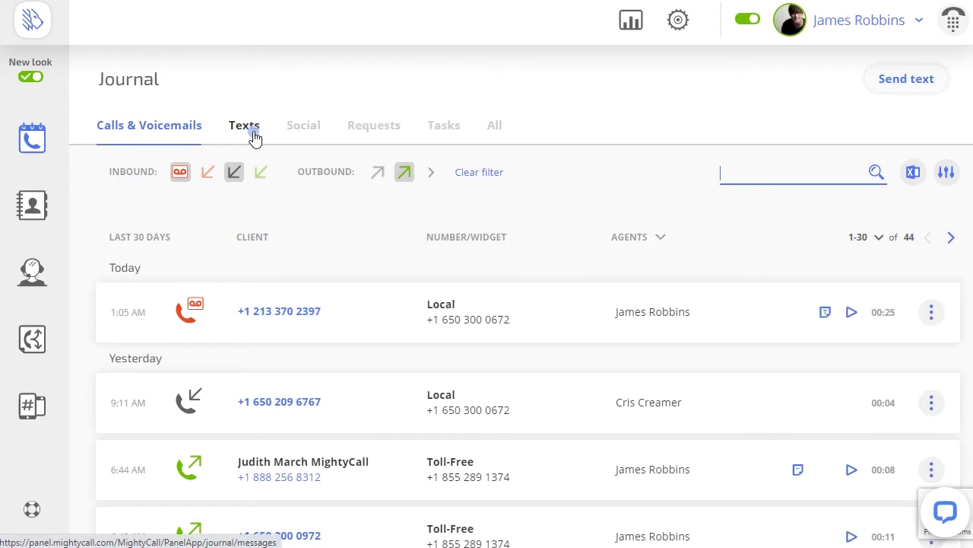
click(202, 174)
click(260, 181)
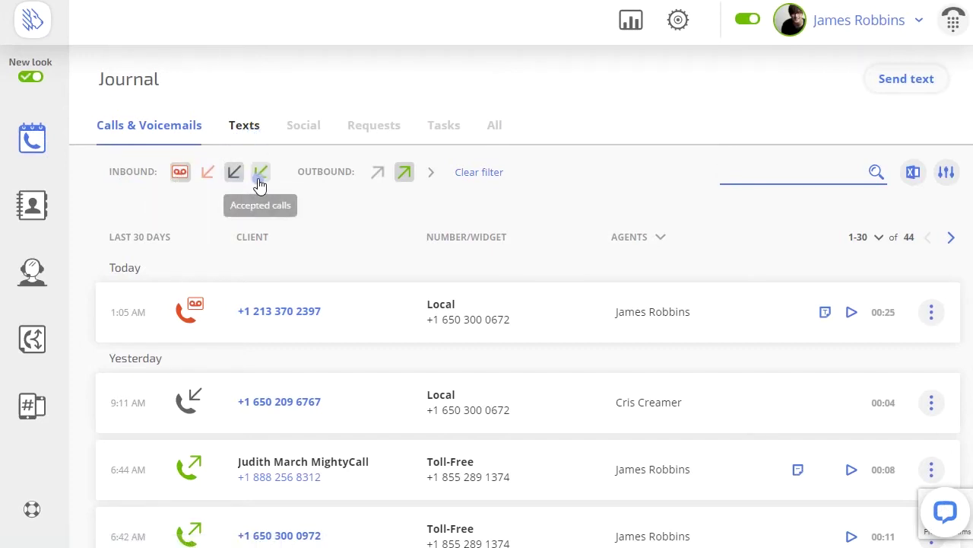
click(404, 183)
click(662, 238)
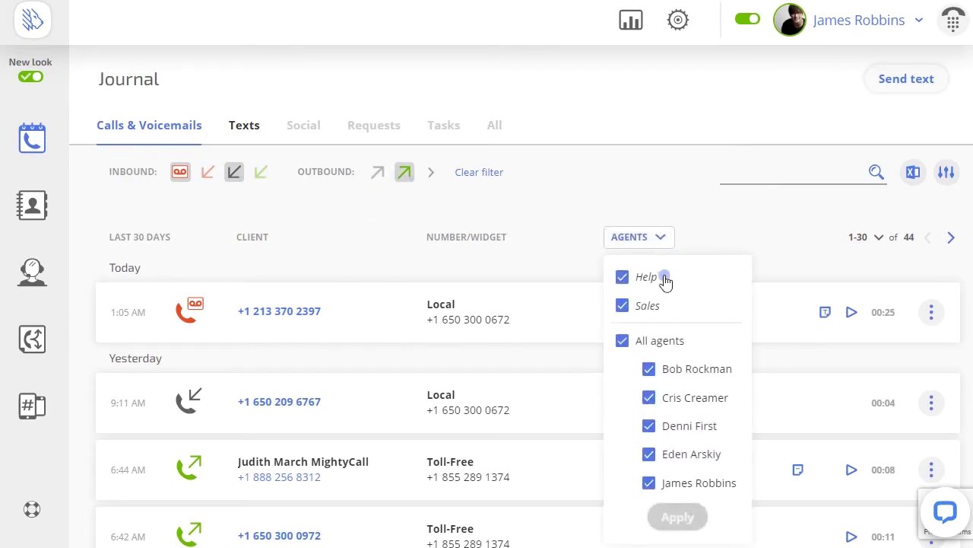
click(660, 237)
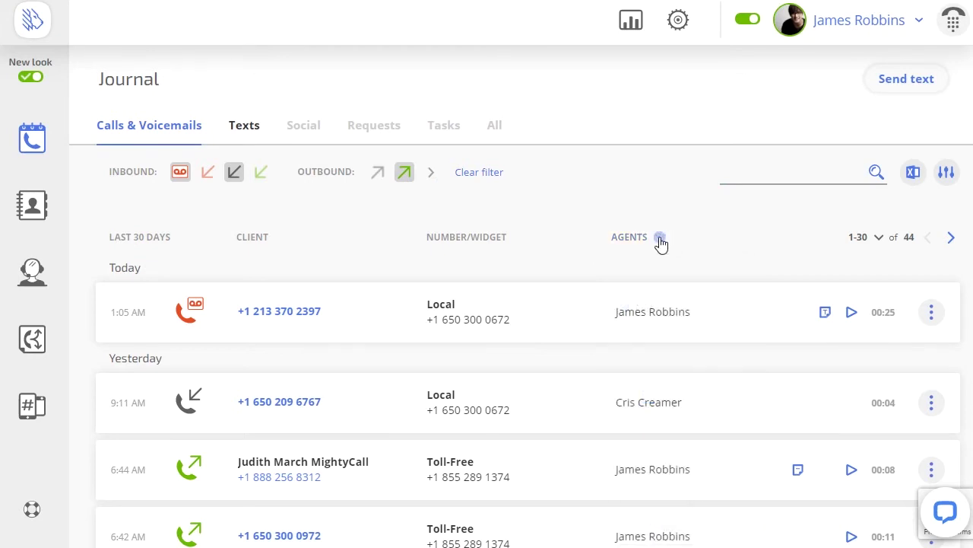
Read the voicemail transcript, play the recording and read the toll-free call's note.
click(826, 314)
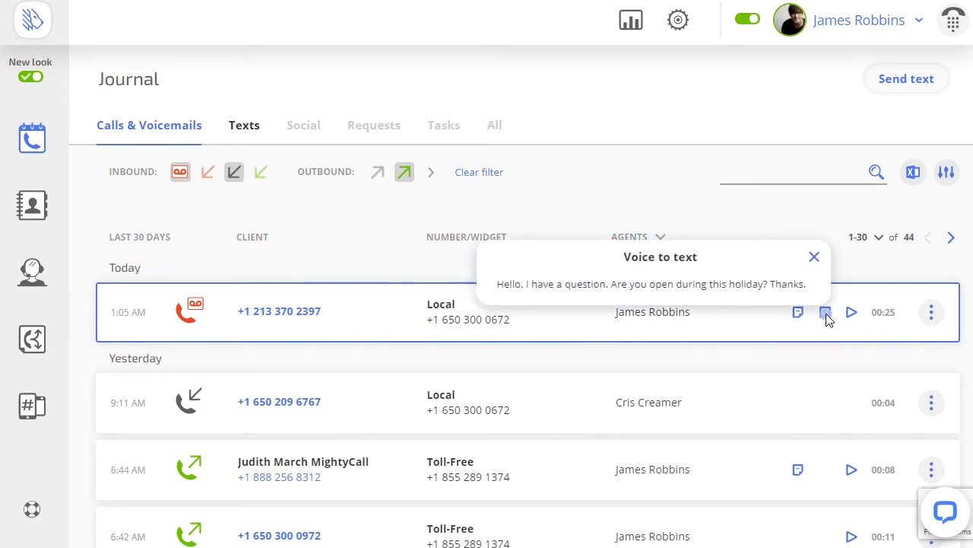
click(814, 260)
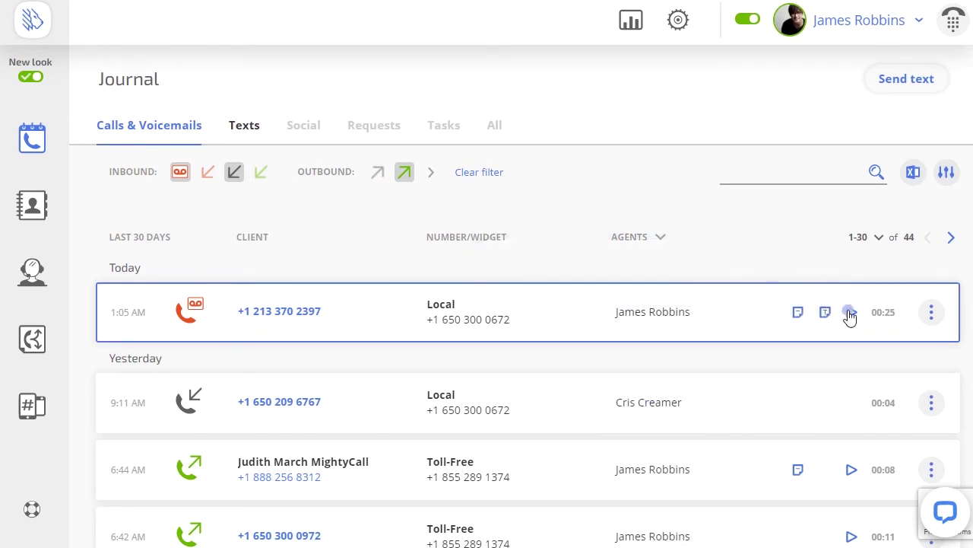
click(851, 470)
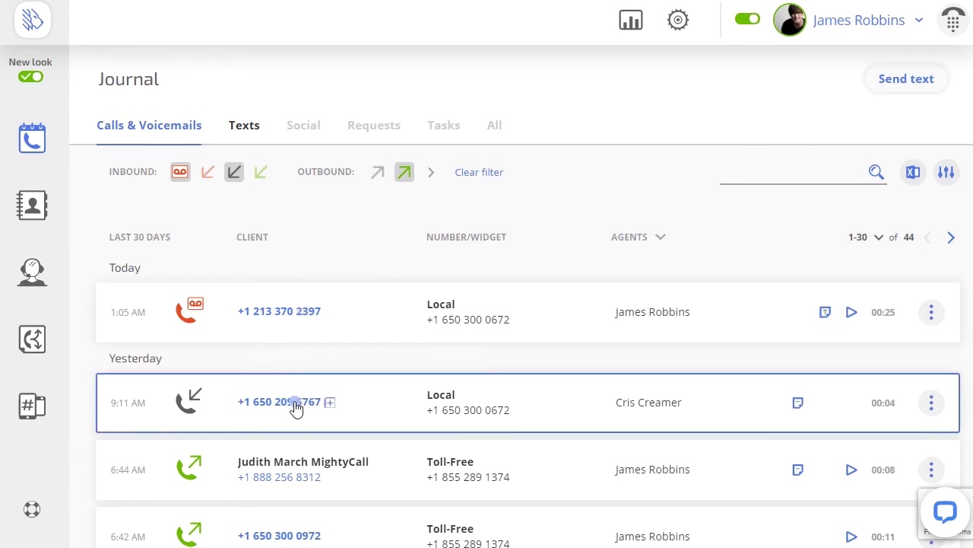
click(797, 470)
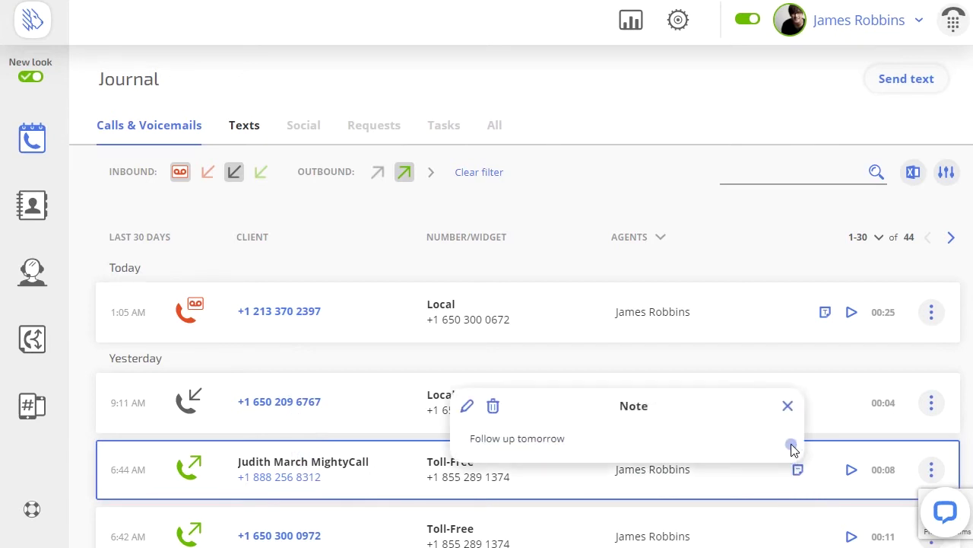
click(787, 405)
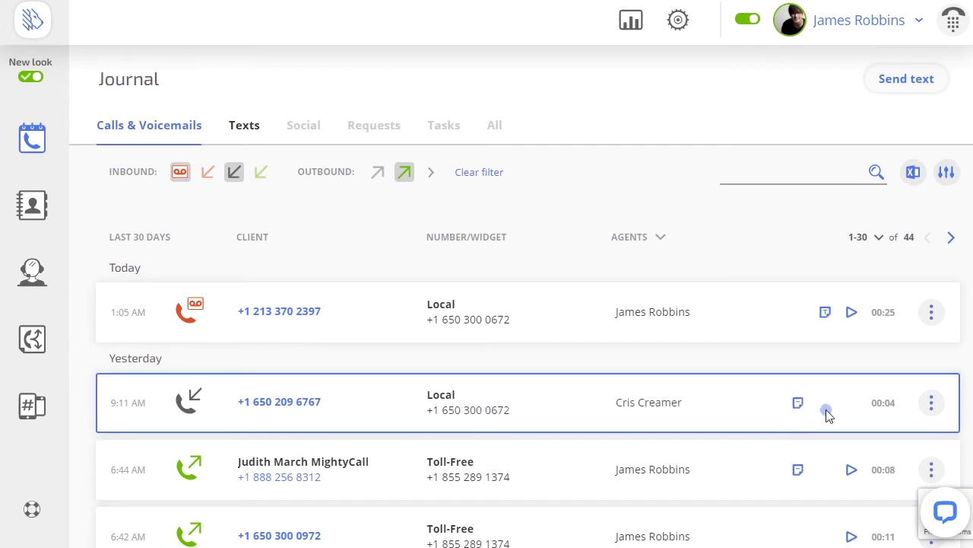
Mark the 9:11 AM call's request as resolved.
click(935, 411)
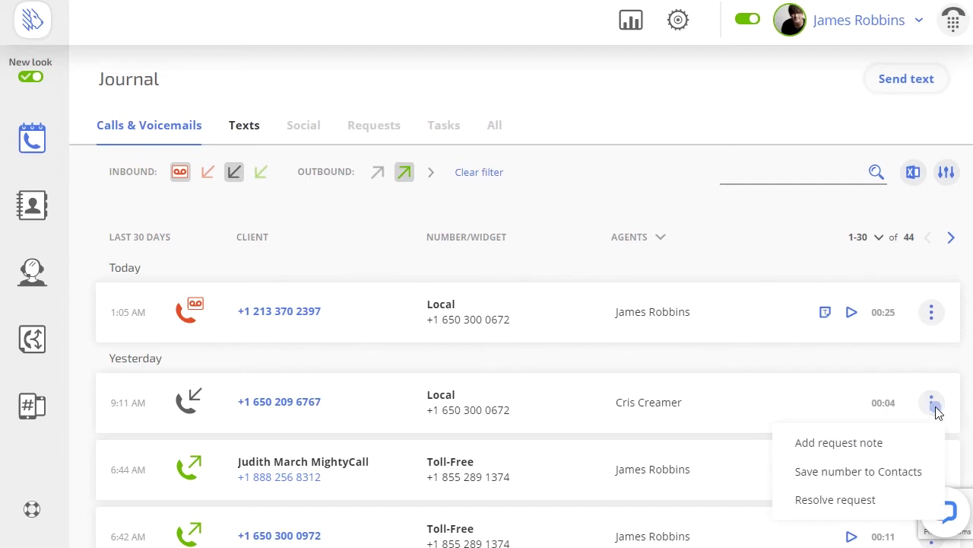
click(862, 501)
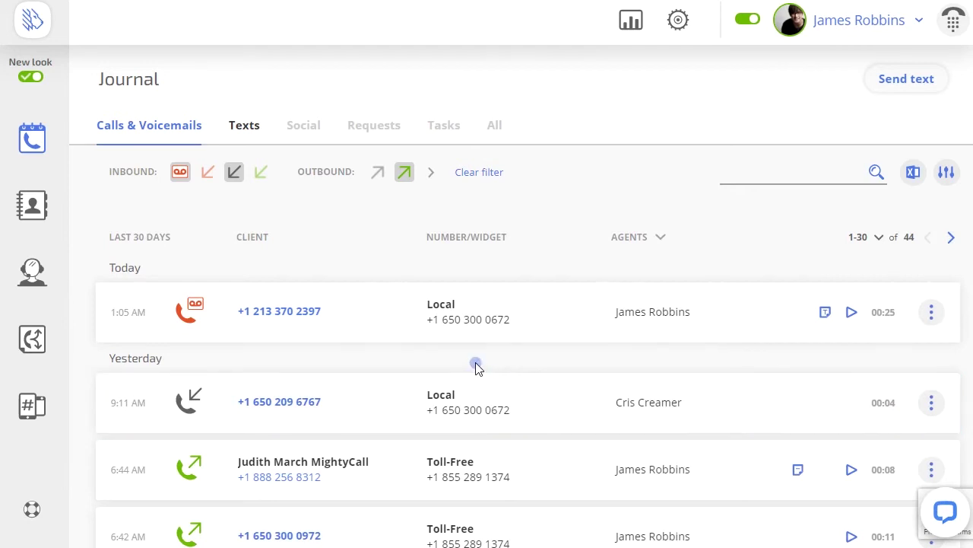
click(45, 219)
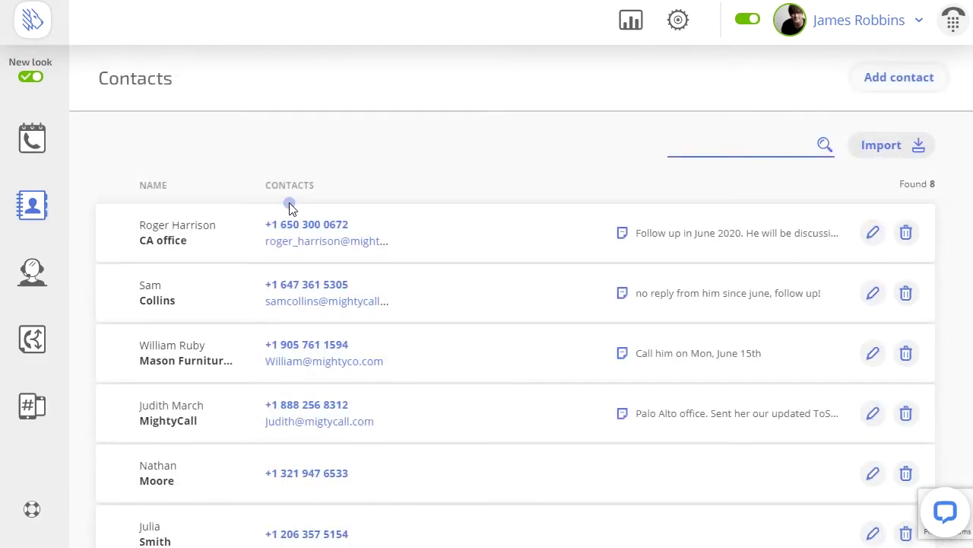
Open the MightyCall company contact, read its call note and play the call recording.
click(299, 241)
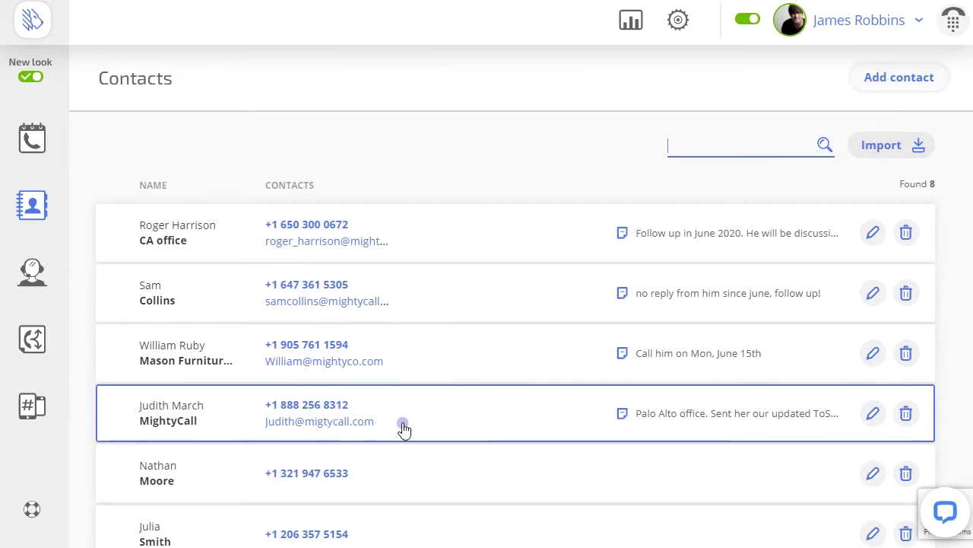
click(430, 427)
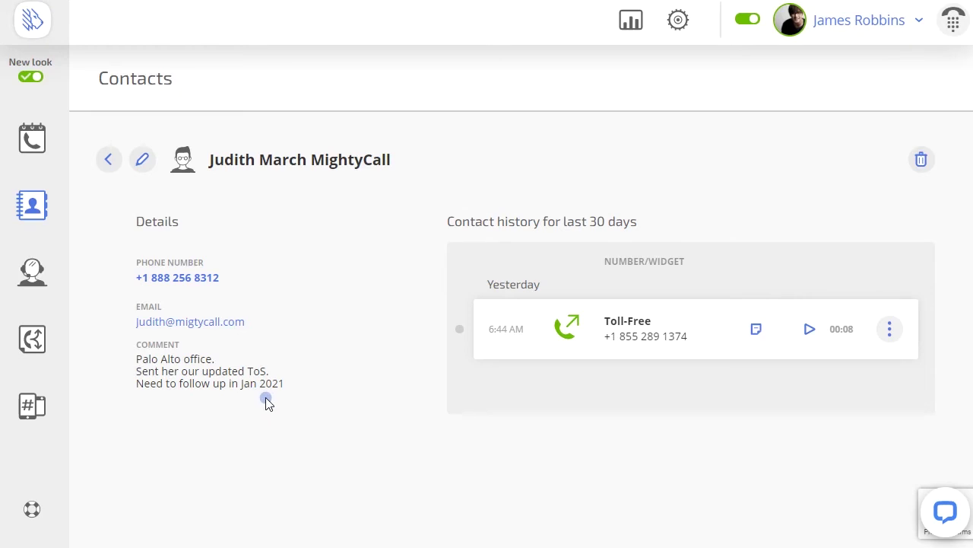
click(755, 333)
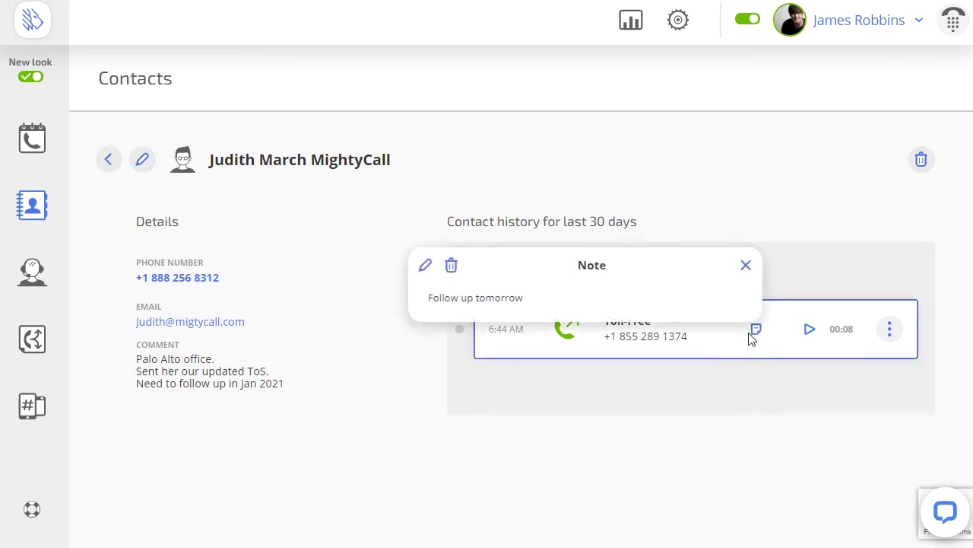
click(745, 264)
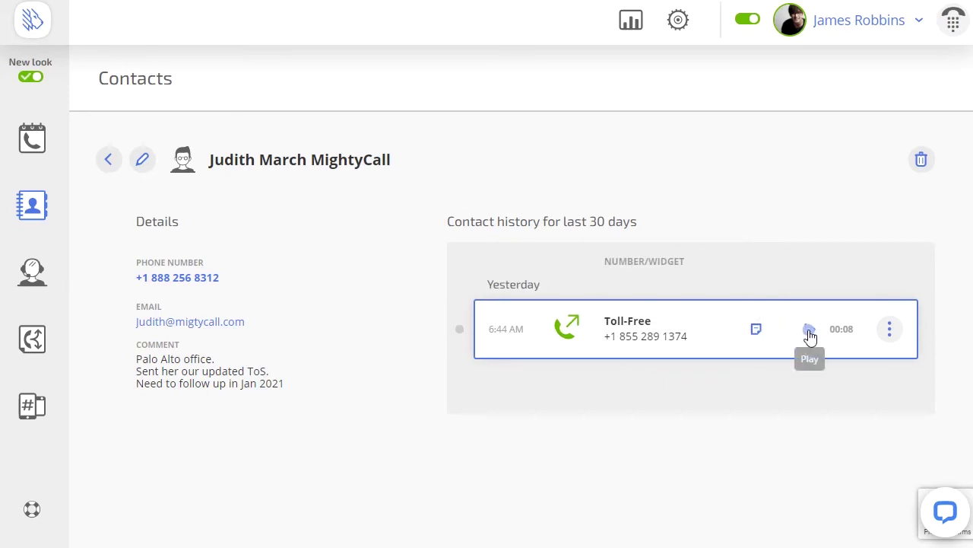
click(810, 333)
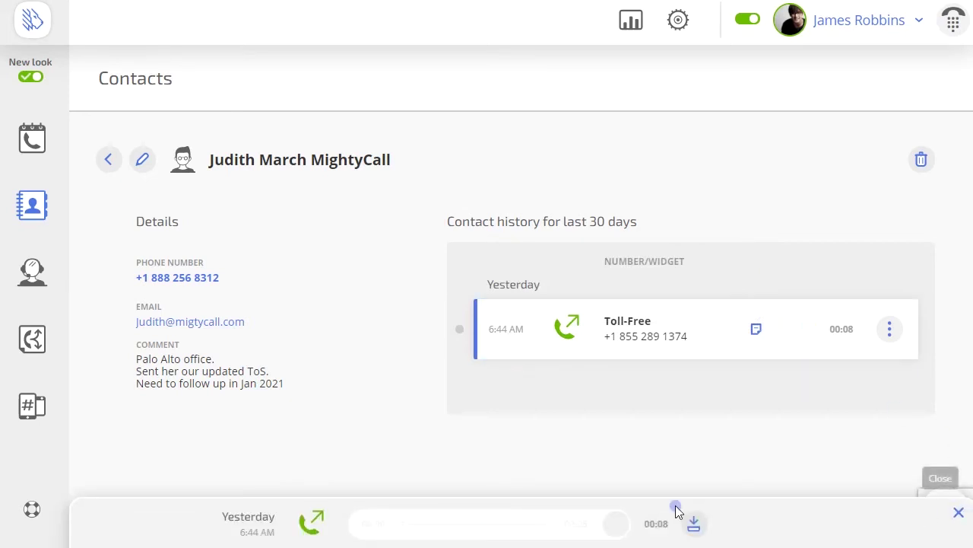
click(959, 514)
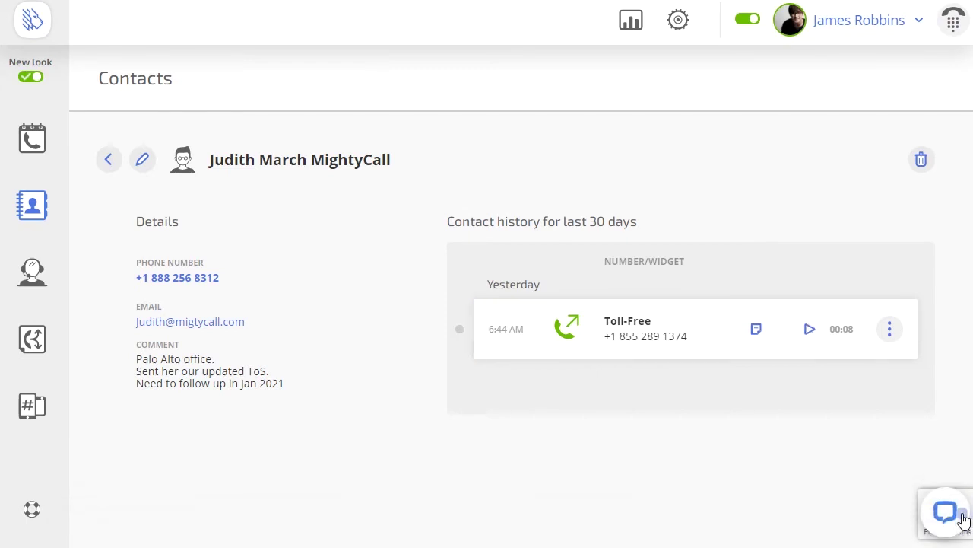
click(891, 338)
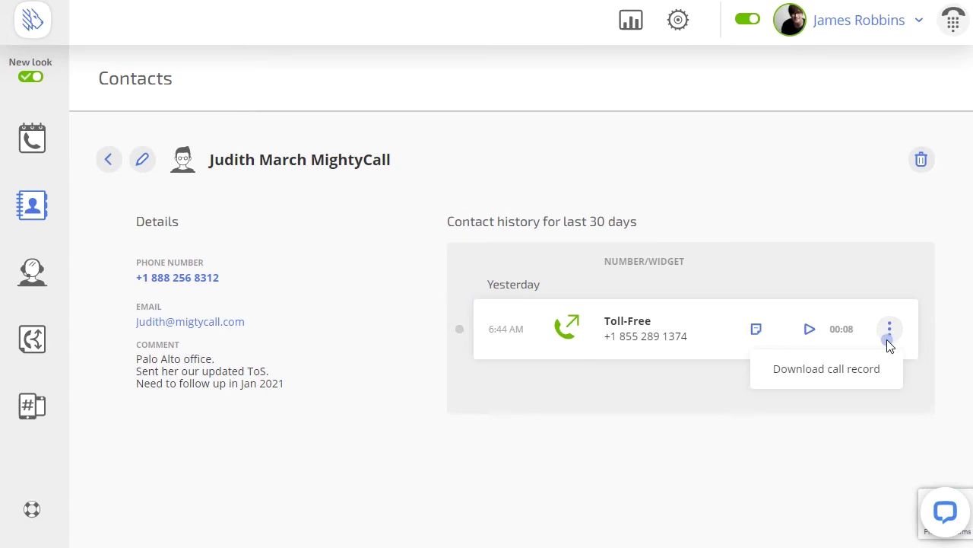
click(887, 335)
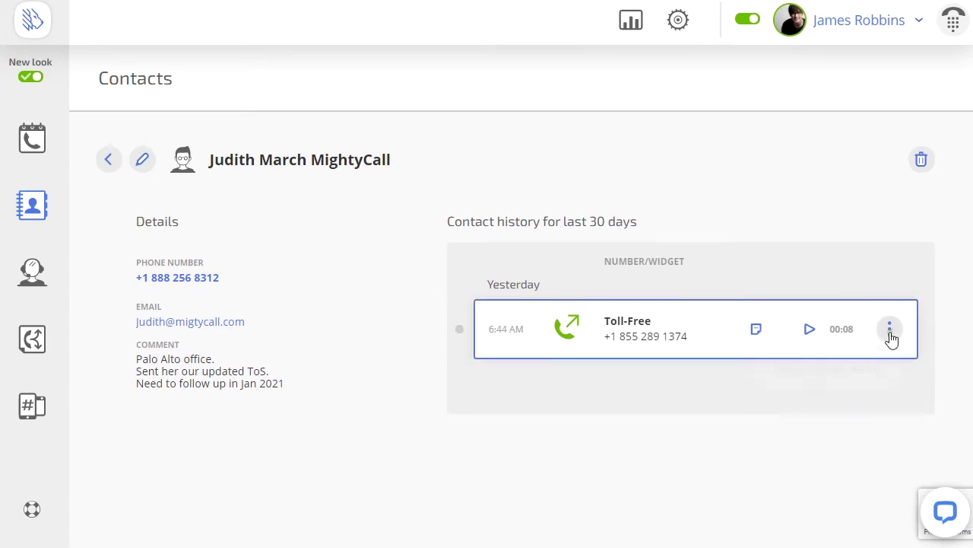
Return to the 8-contact list and cancel the Import dialog without importing.
click(111, 161)
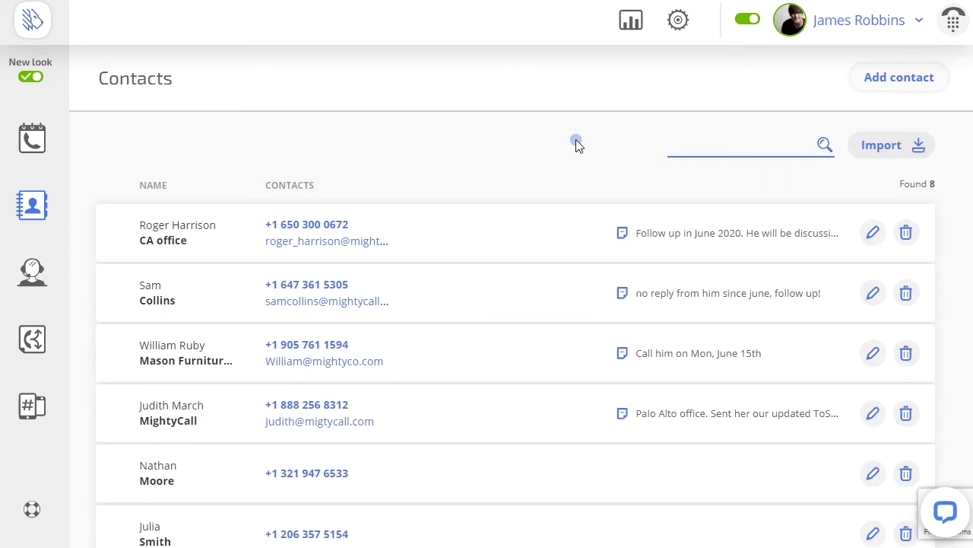
click(874, 145)
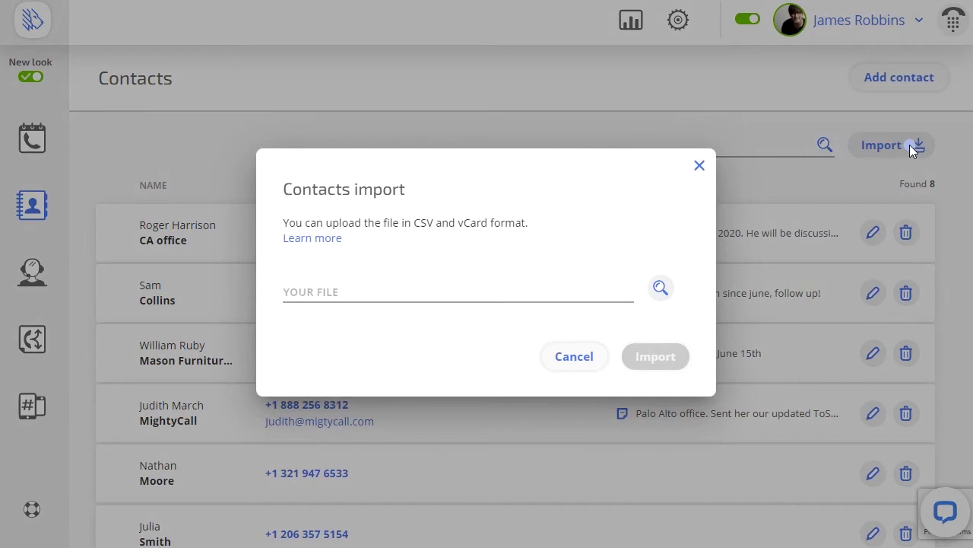
click(701, 166)
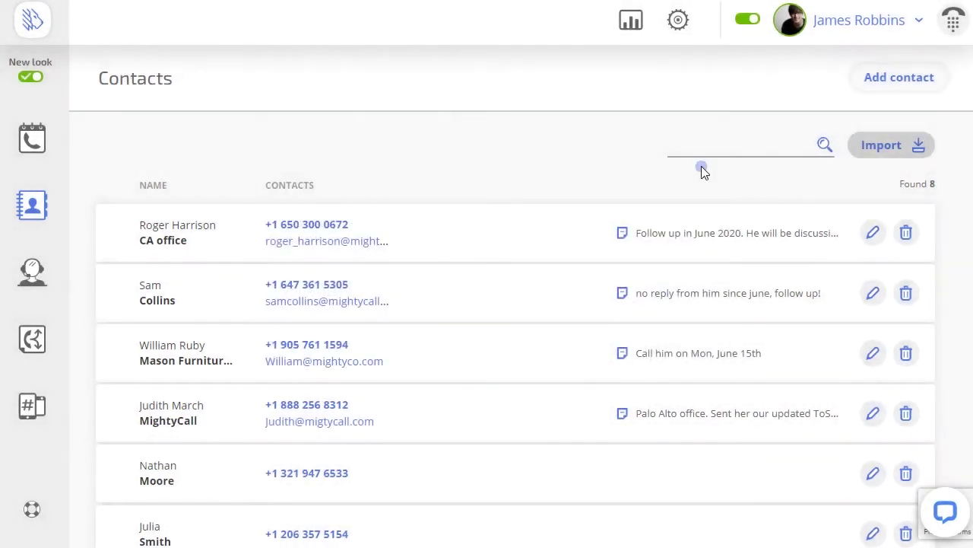
Open a blank Add contact form with name, phone, e-mail and comment fields.
click(872, 87)
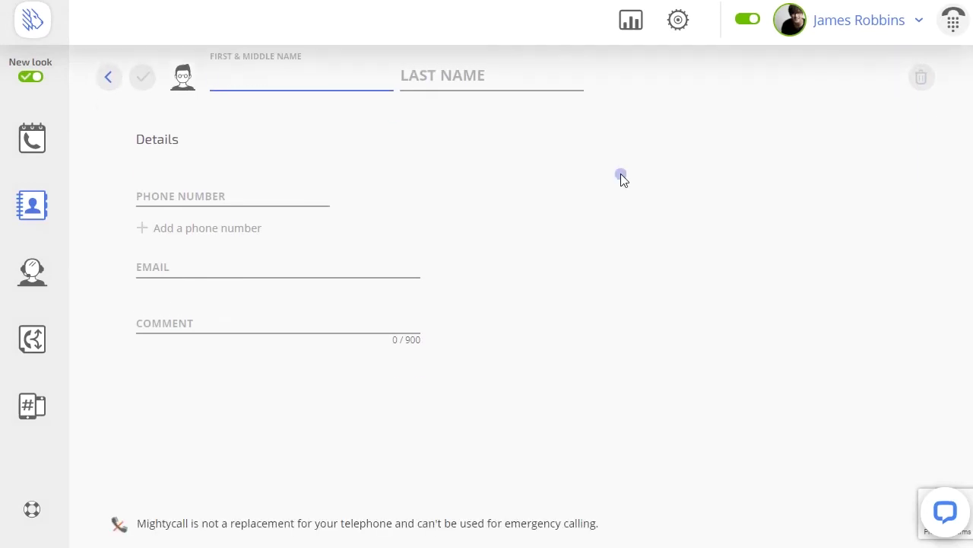
scroll(621, 174, up, 2)
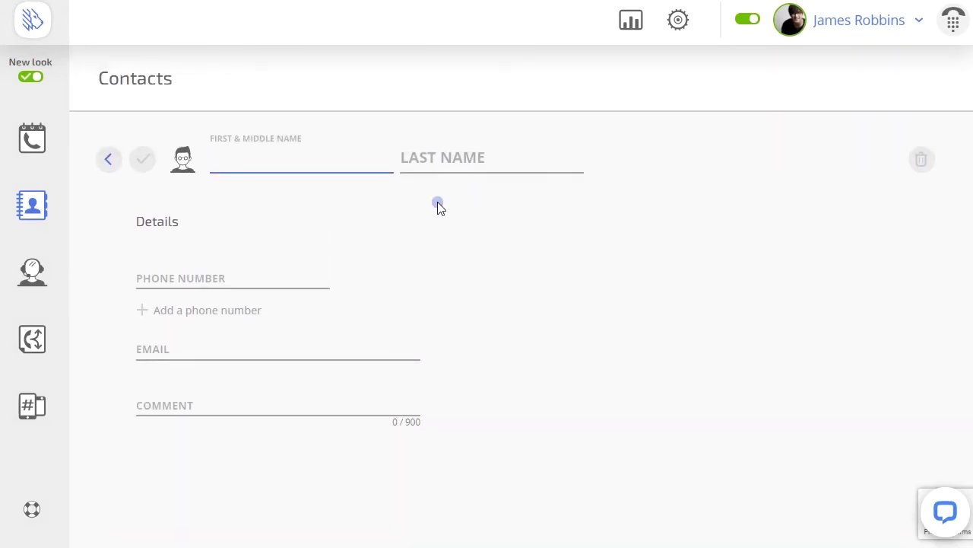